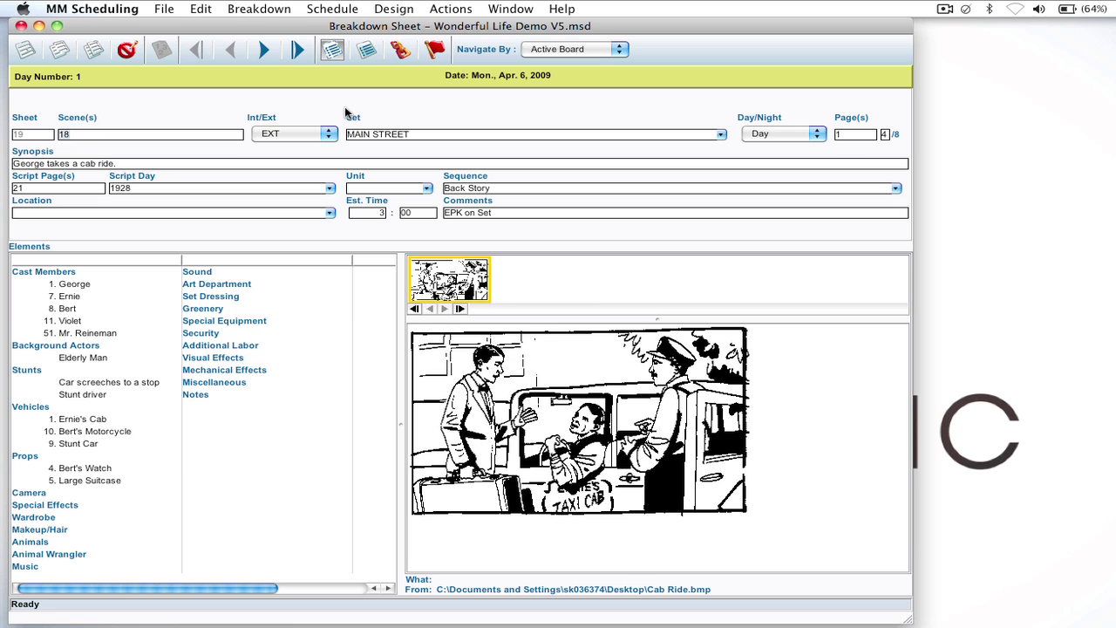
# Show the Actor Scenario stripboard, where Shooting Day 2 totals 4 7/8 pages.
pyautogui.doubleClick(413, 76)
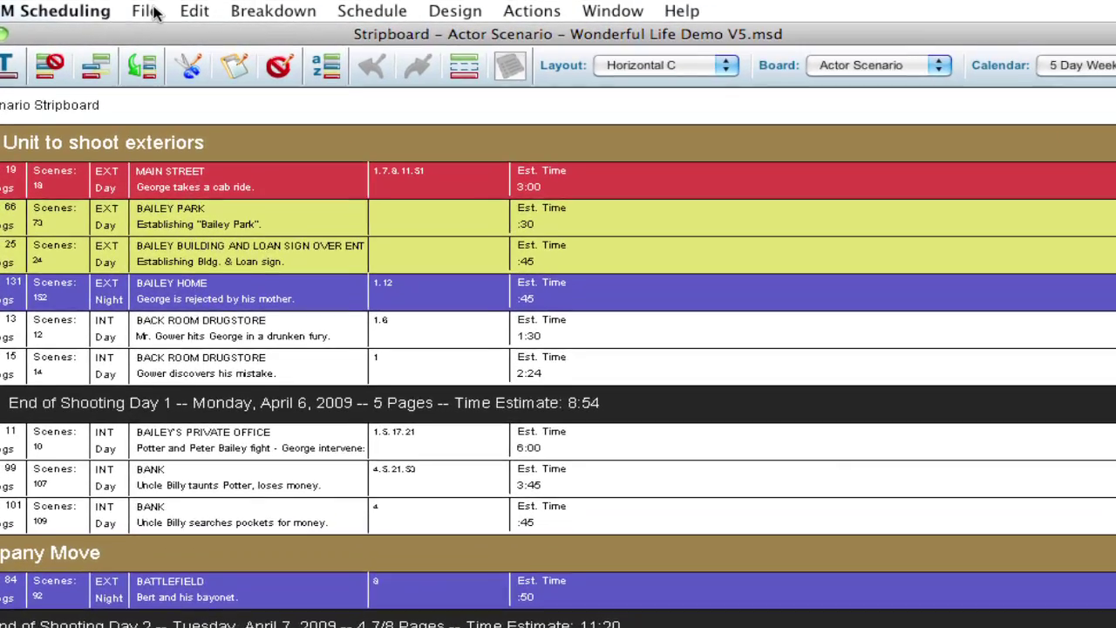
pyautogui.click(165, 9)
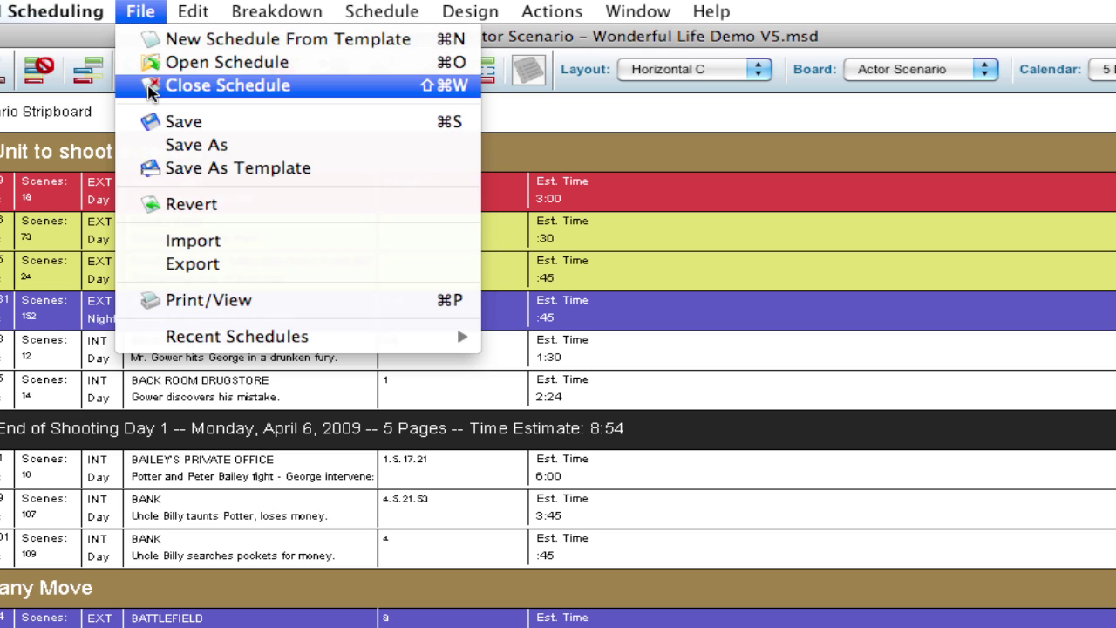
# Close Wonderful Life Demo V5 and open Old Schedule.msd from recent schedules.
pyautogui.click(150, 88)
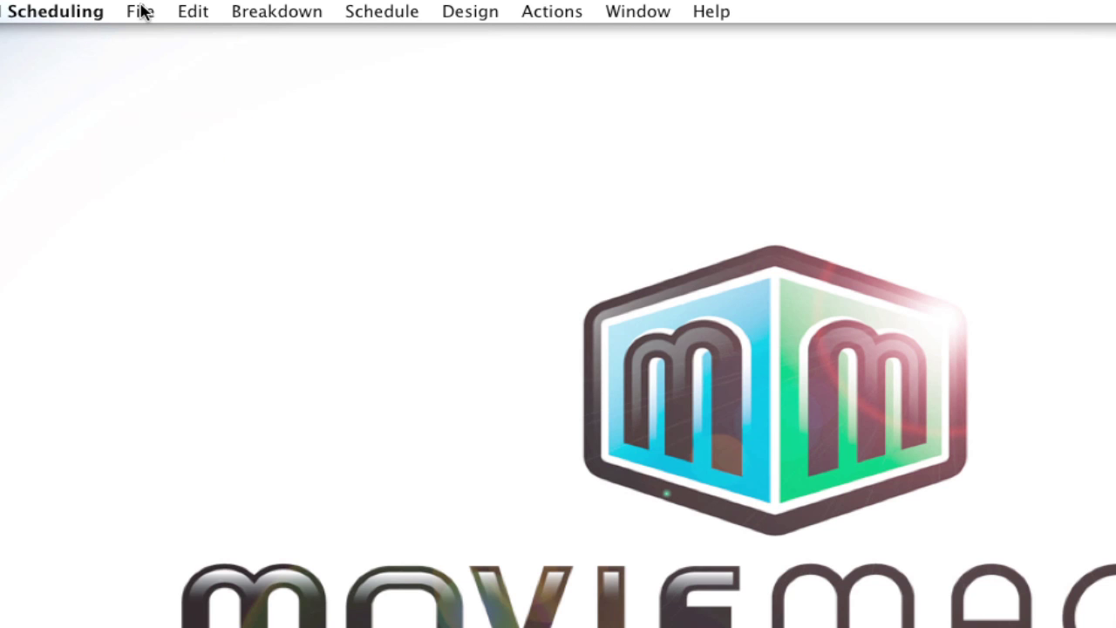
pyautogui.click(142, 10)
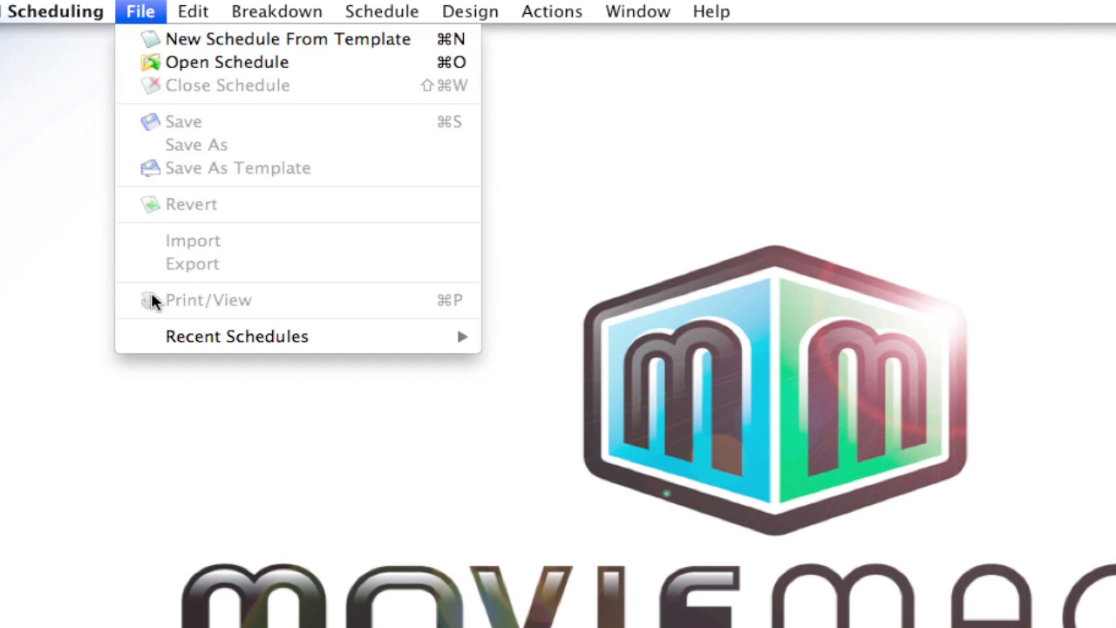
pyautogui.moveTo(149, 337)
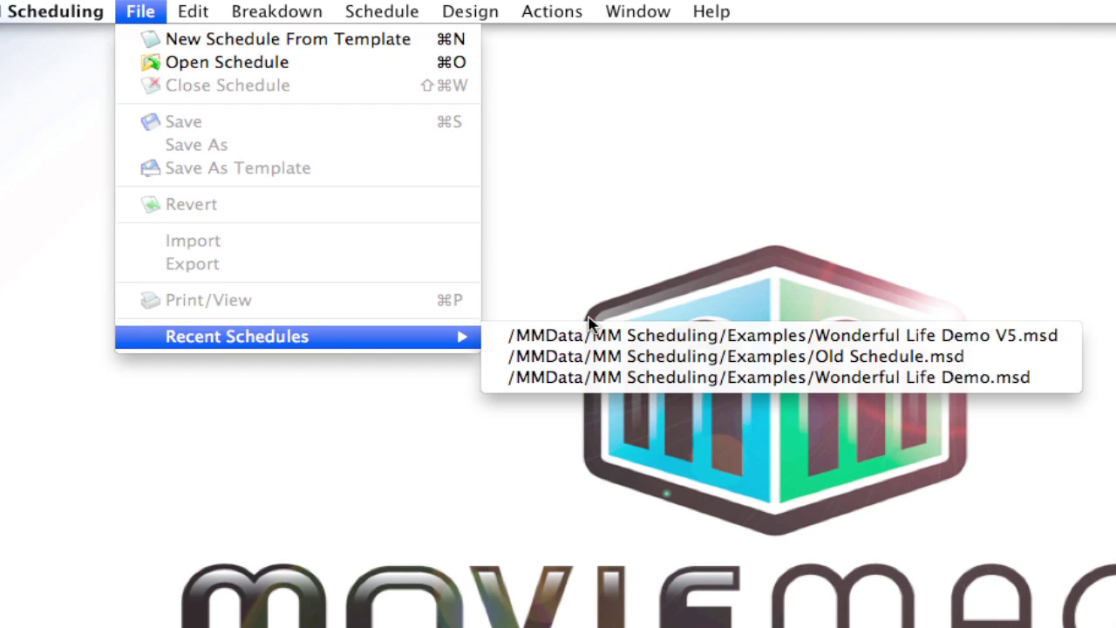
pyautogui.click(582, 355)
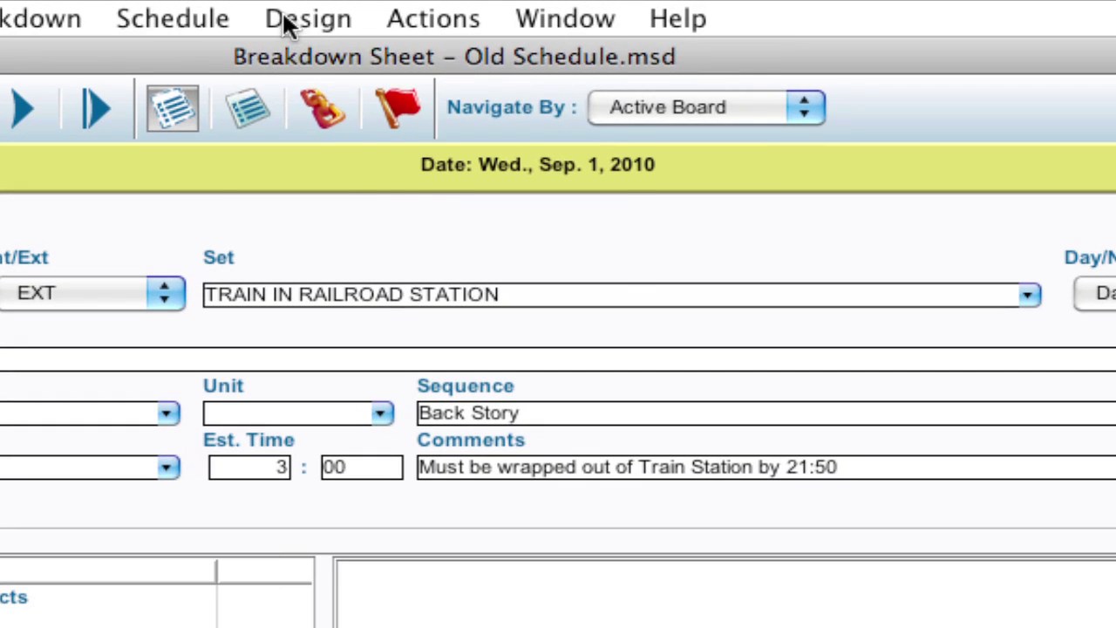
pyautogui.click(283, 11)
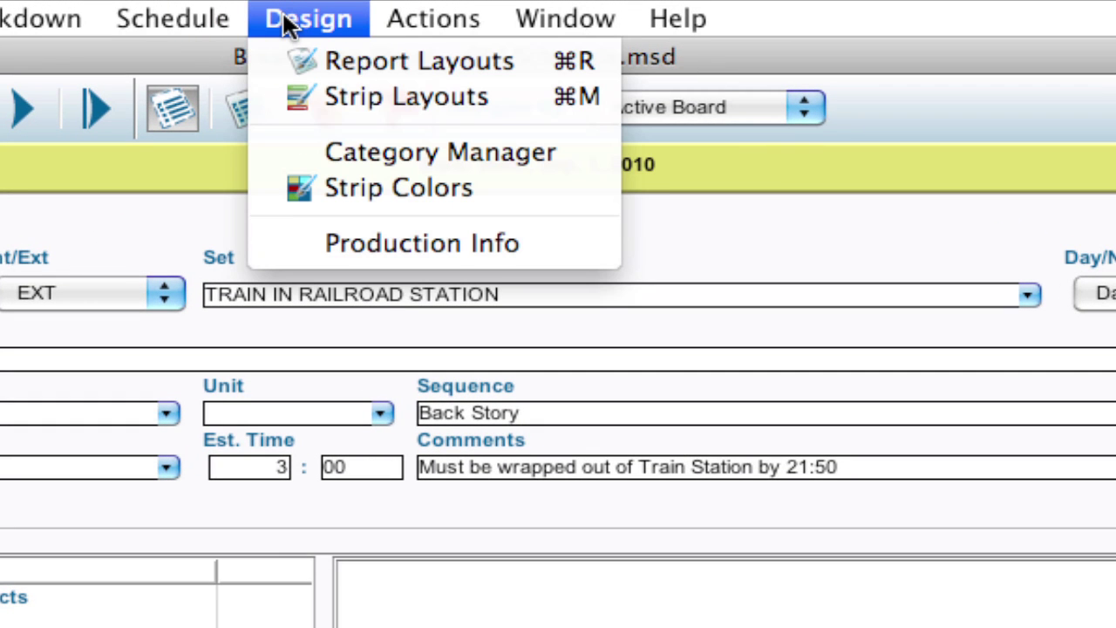
# In Old Schedule's Strip Layouts list, select only Steve's Custom Strip Layout for export.
pyautogui.click(287, 97)
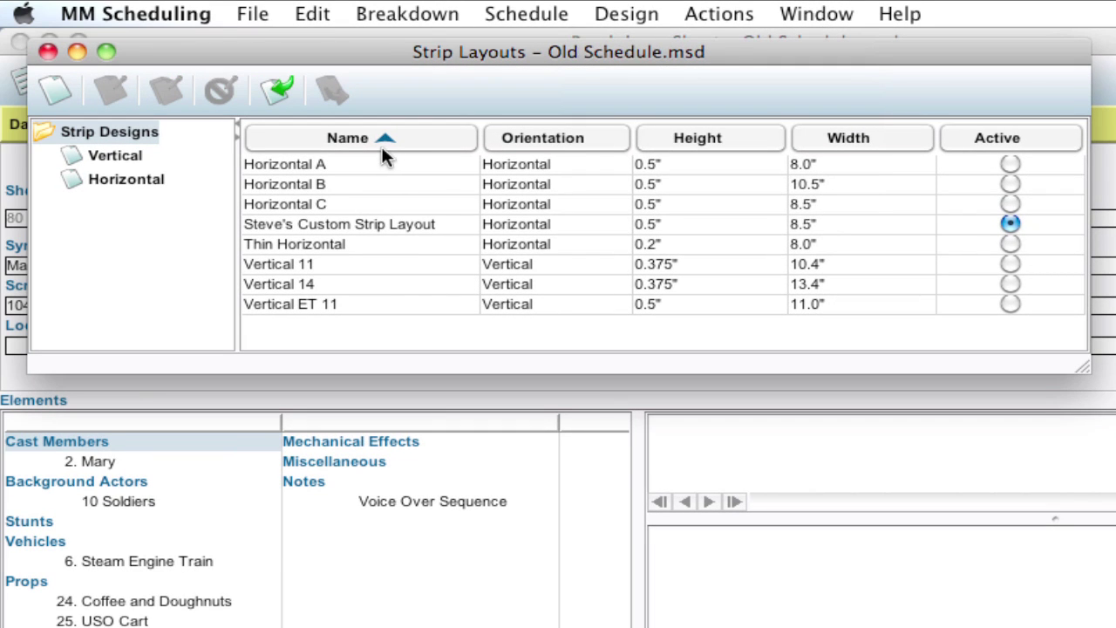
pyautogui.click(340, 225)
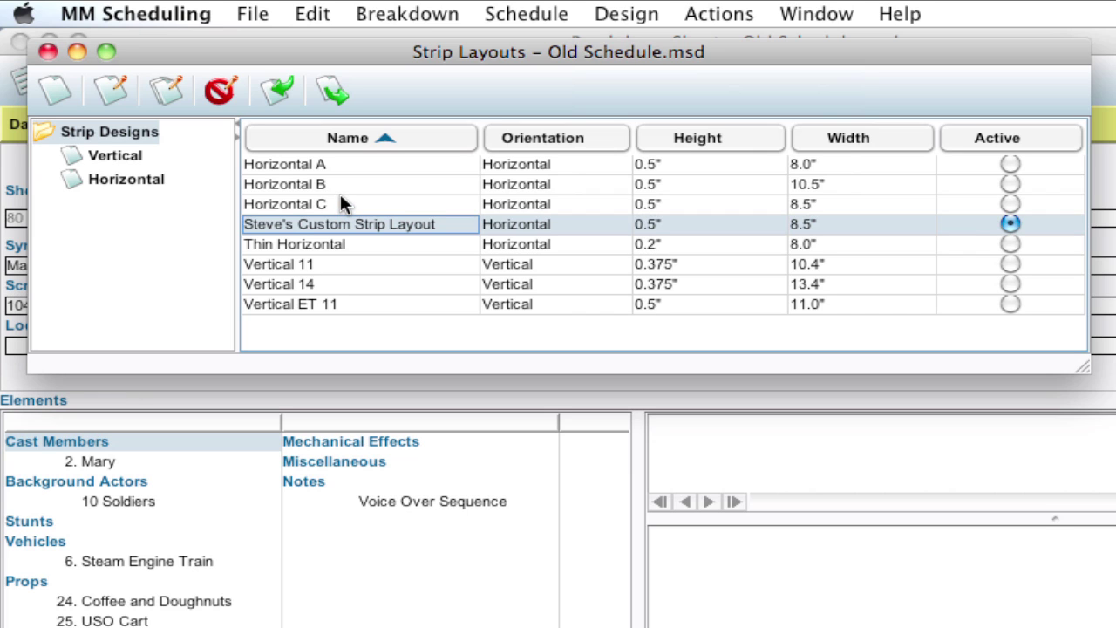
pyautogui.keyDown('shift'); pyautogui.click(341, 166); pyautogui.keyUp('shift')
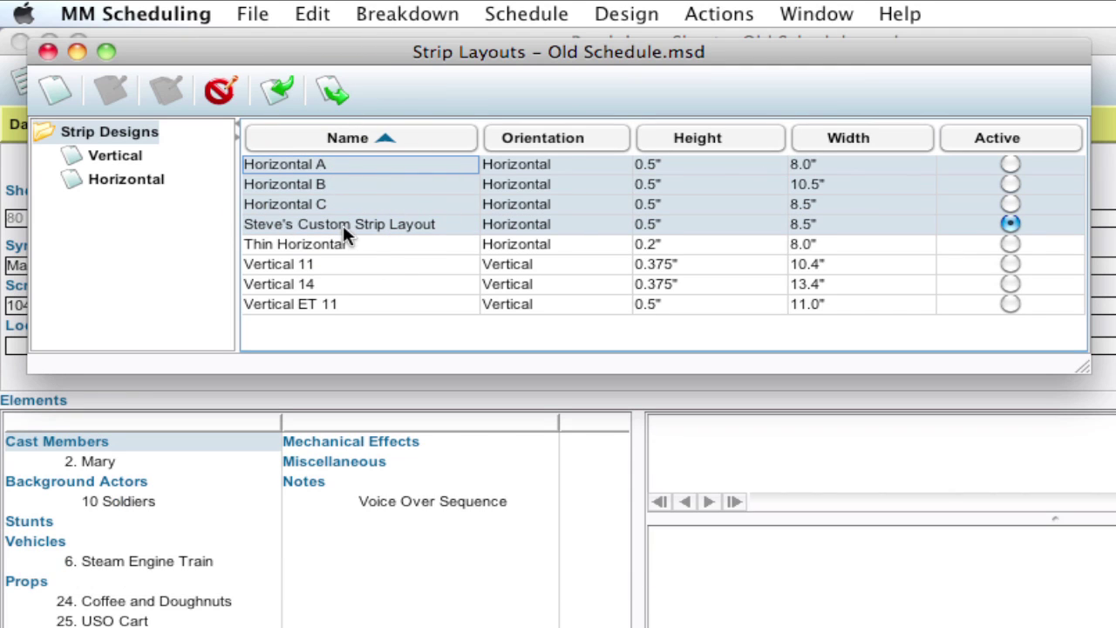
pyautogui.click(342, 224)
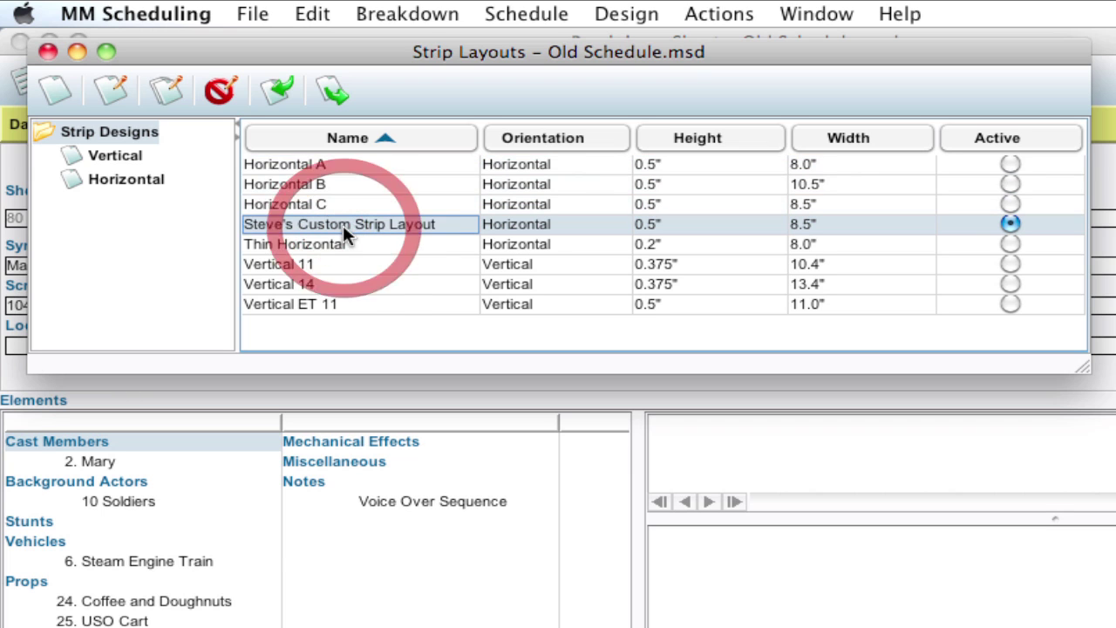
pyautogui.click(334, 92)
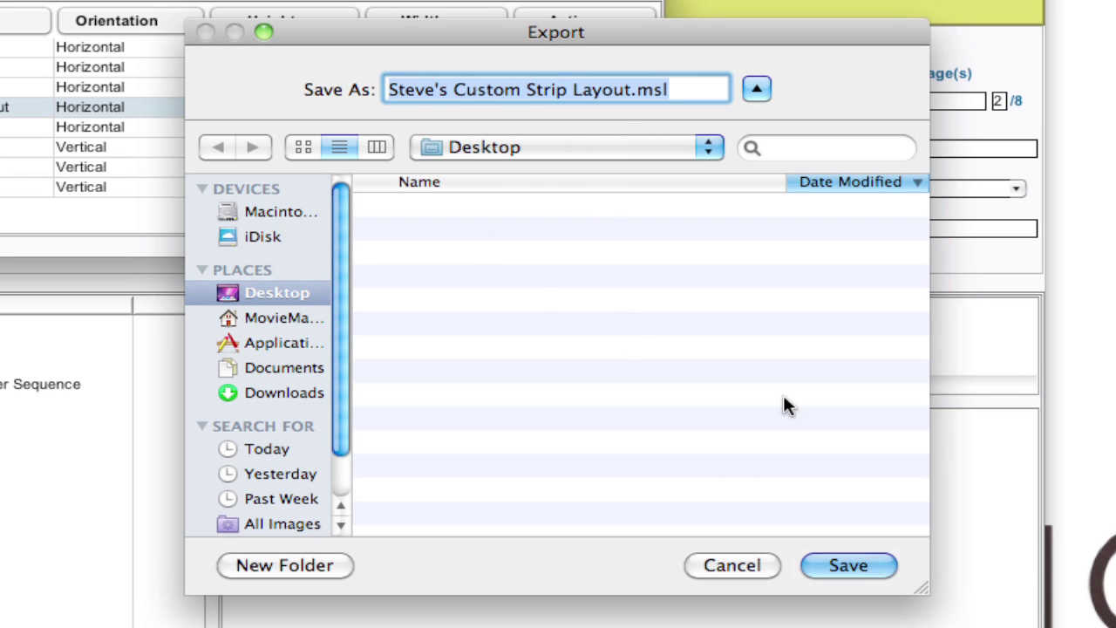
# Save the layout to the Desktop as Steve's Custom Strip Layout.msl.
pyautogui.click(862, 569)
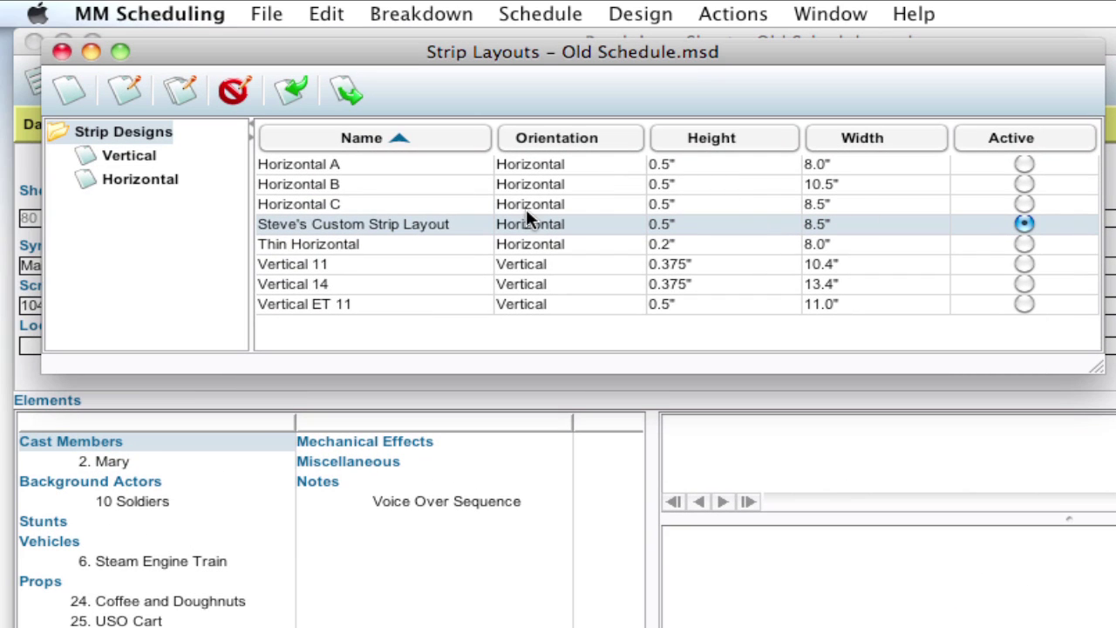
# Close the Strip Layouts list and Old Schedule, then reopen Wonderful Life Demo V5.msd from recent files.
pyautogui.click(62, 52)
pyautogui.click(271, 14)
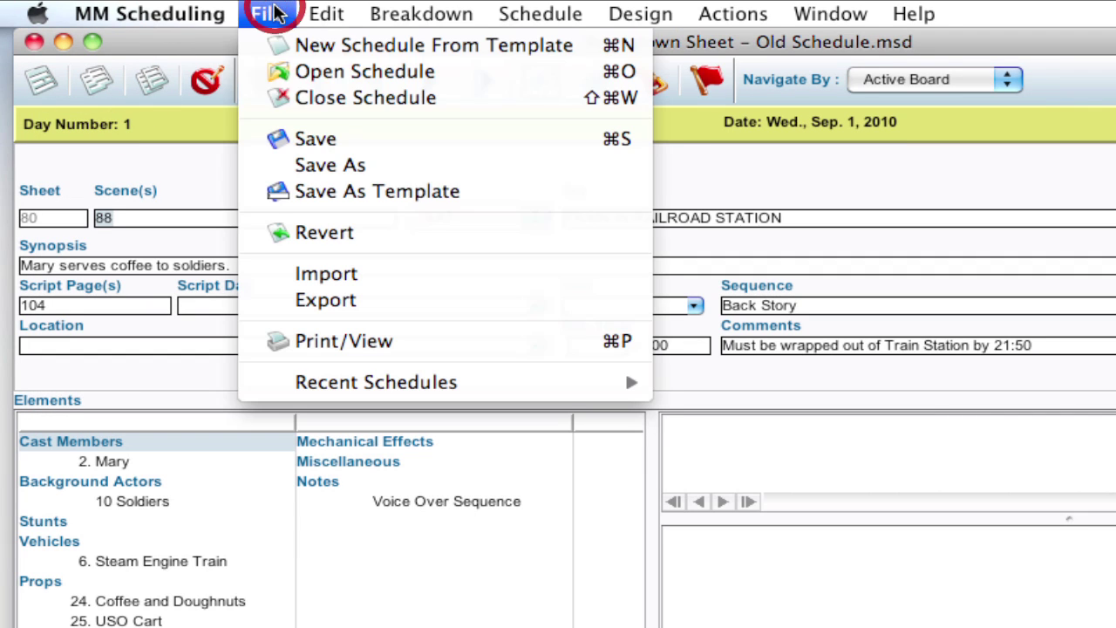
pyautogui.click(258, 101)
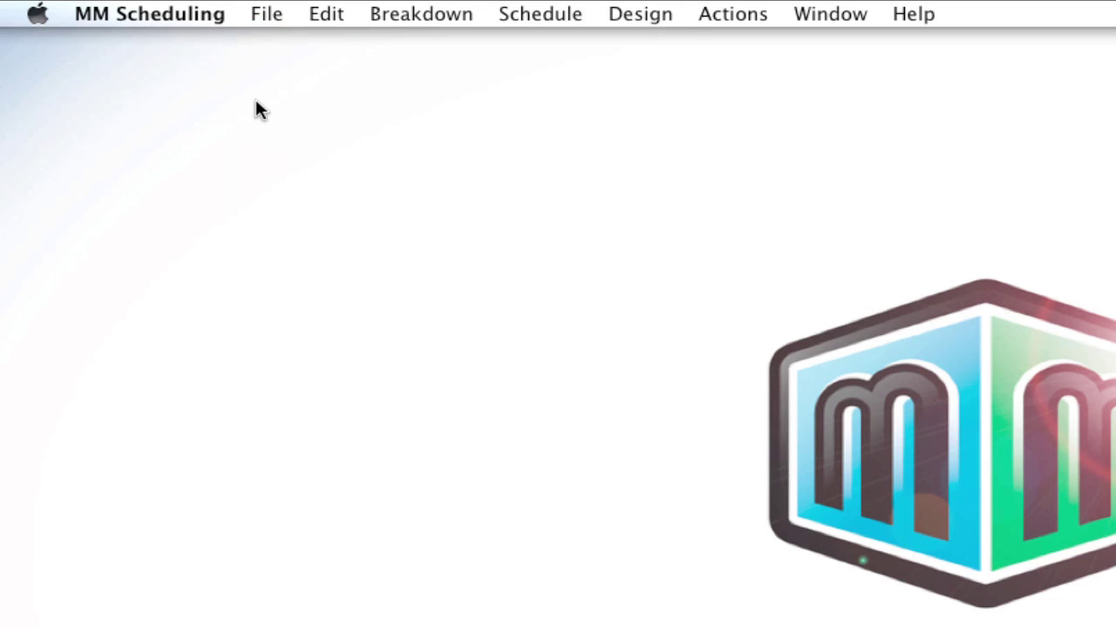
pyautogui.click(263, 14)
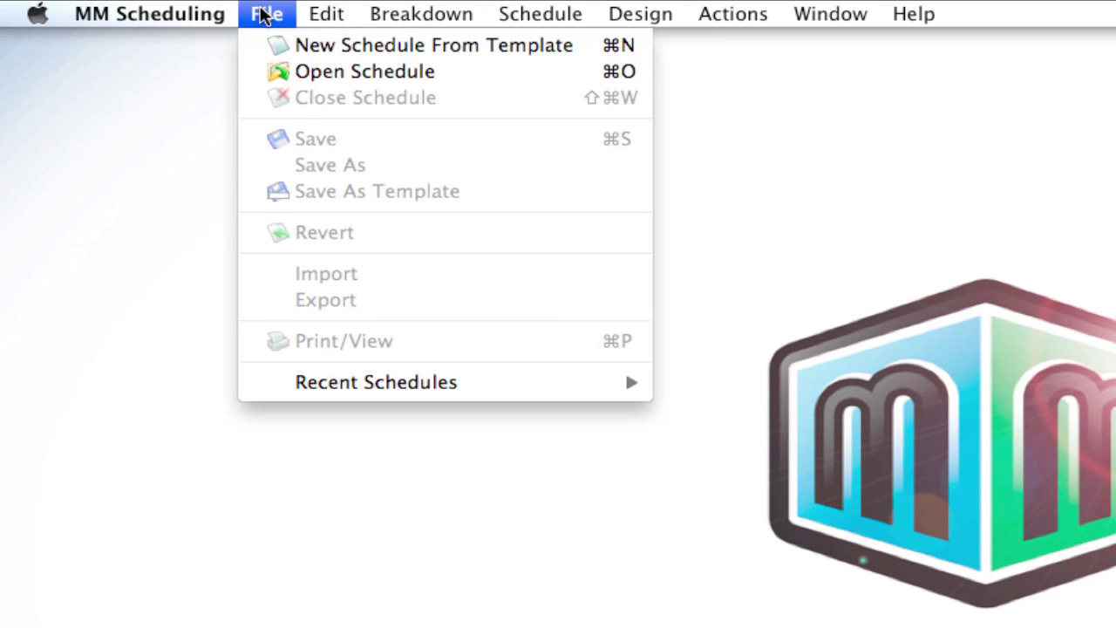
pyautogui.moveTo(366, 382)
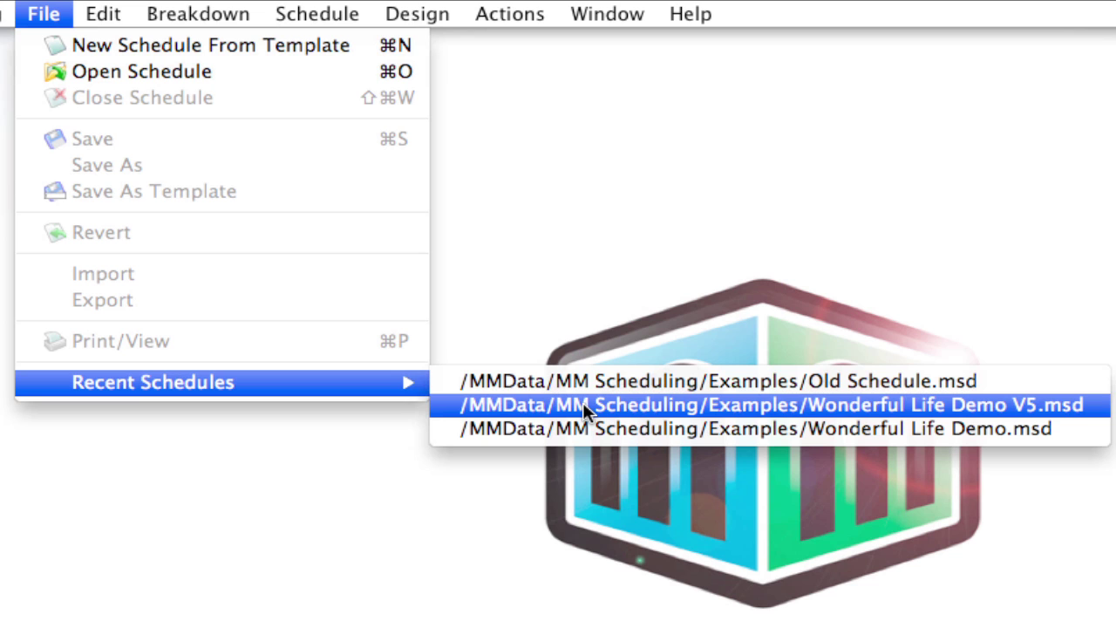
pyautogui.click(583, 403)
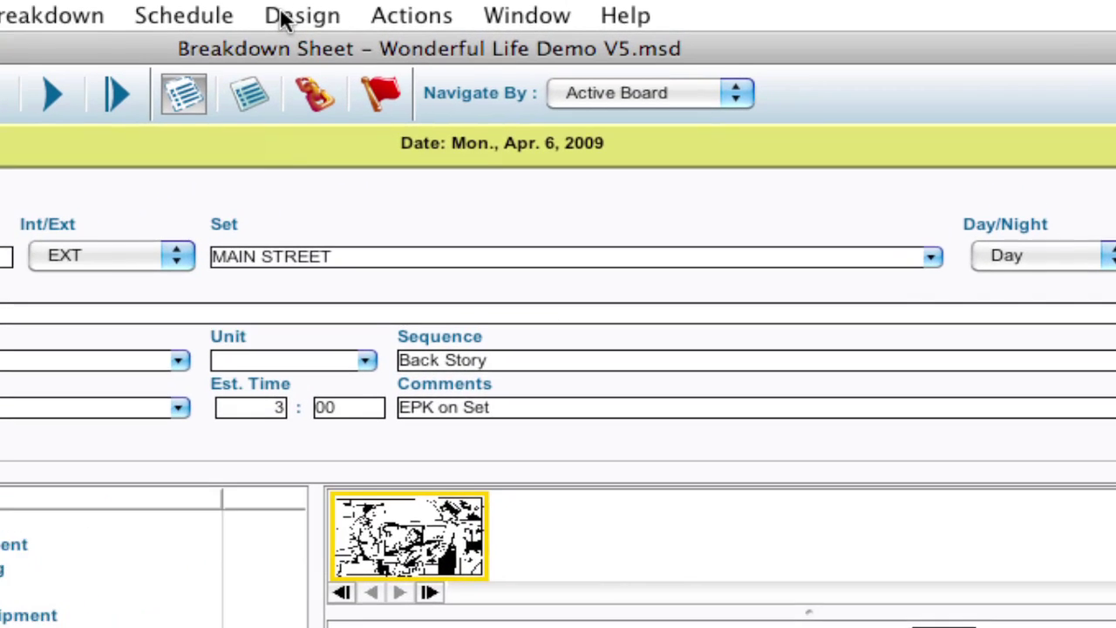
# Import Steve's Custom Strip Layout.msl from the Desktop into the strip layouts list.
pyautogui.click(506, 12)
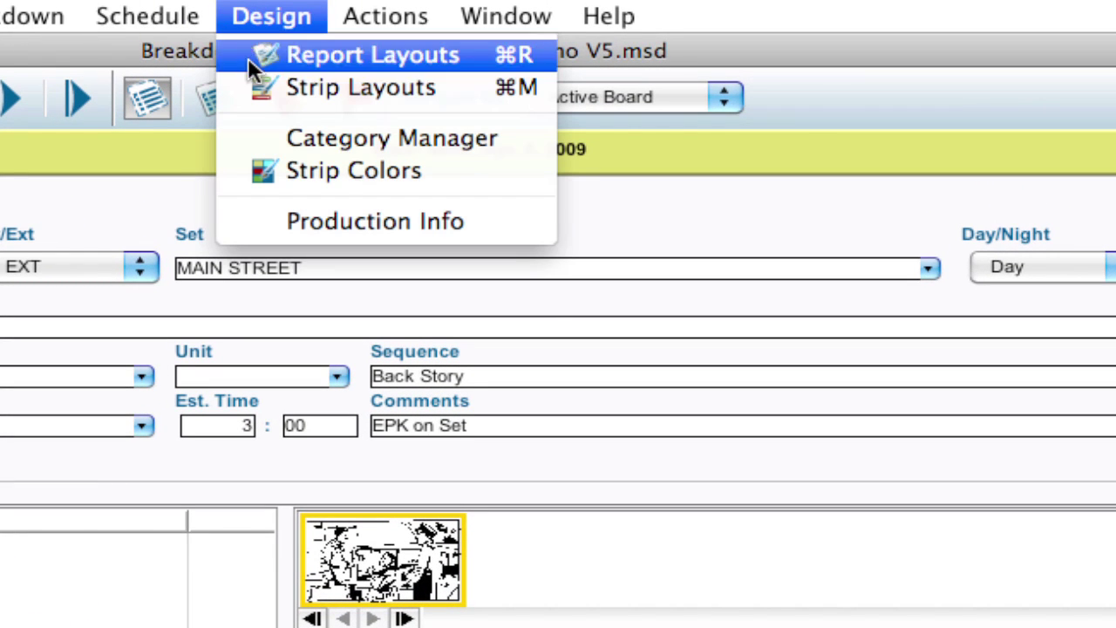
pyautogui.click(248, 84)
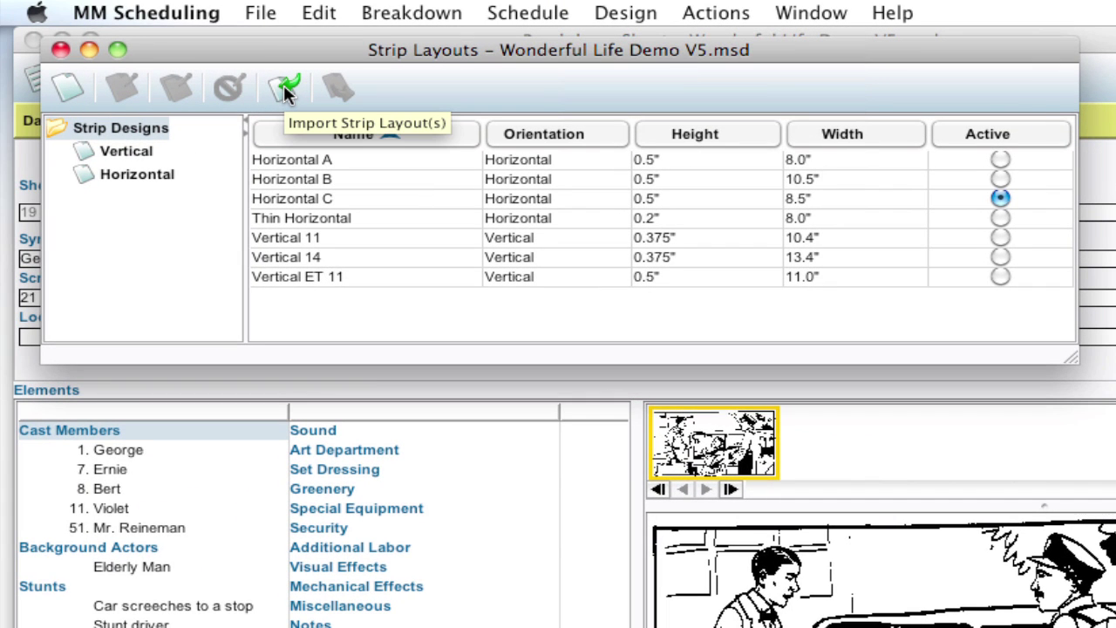
pyautogui.click(283, 85)
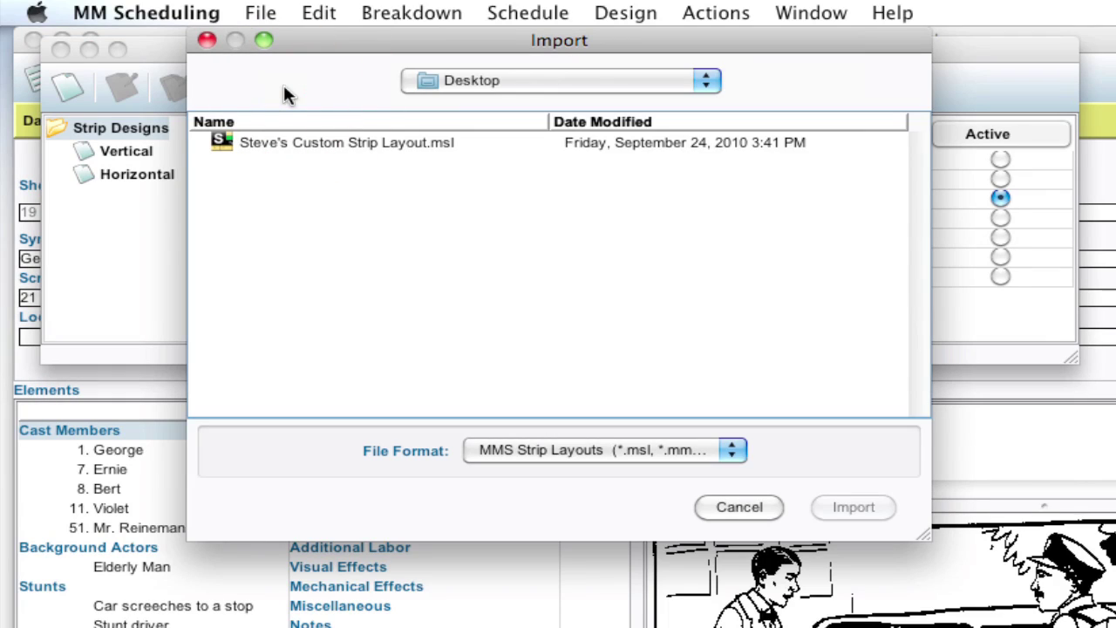
pyautogui.click(412, 146)
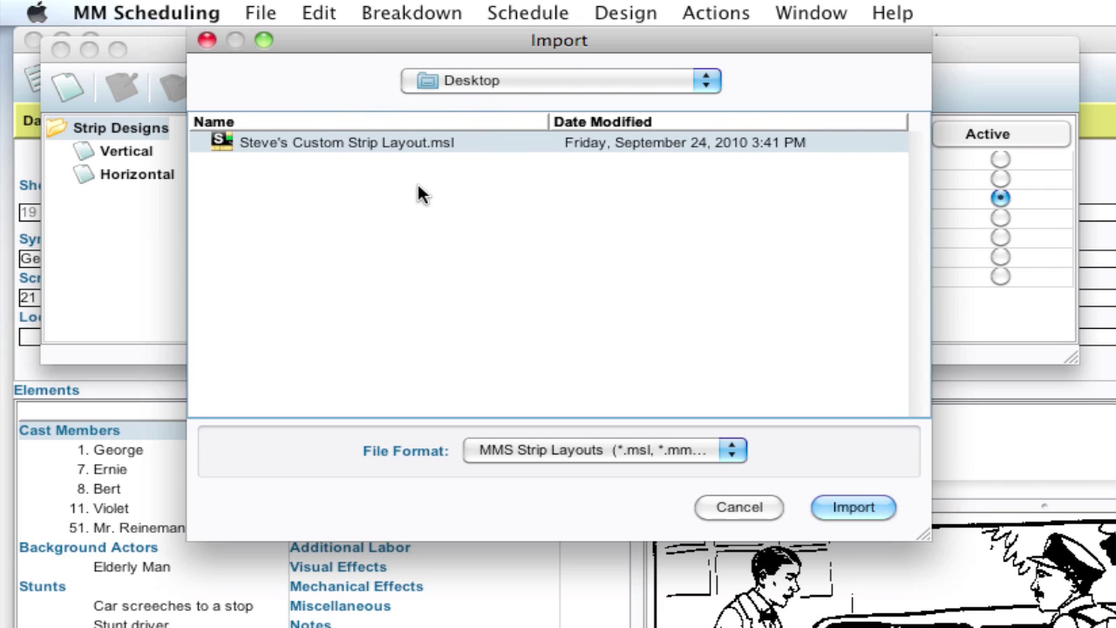
pyautogui.click(862, 509)
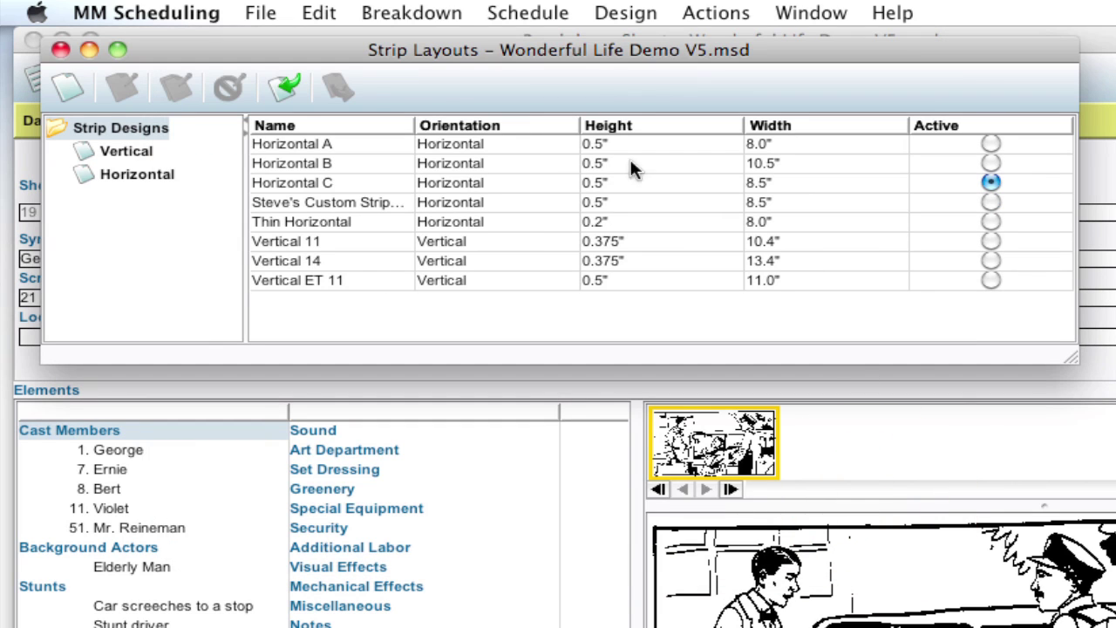
# Make Steve's Custom Strip Layout the active strip layout and close the list.
pyautogui.click(312, 203)
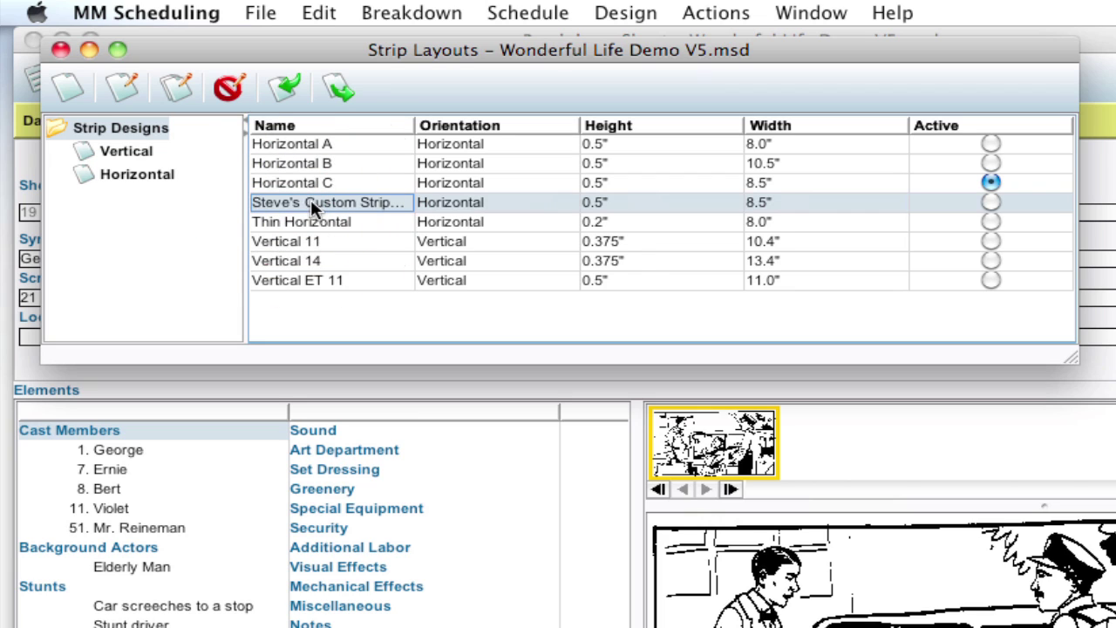
pyautogui.click(990, 202)
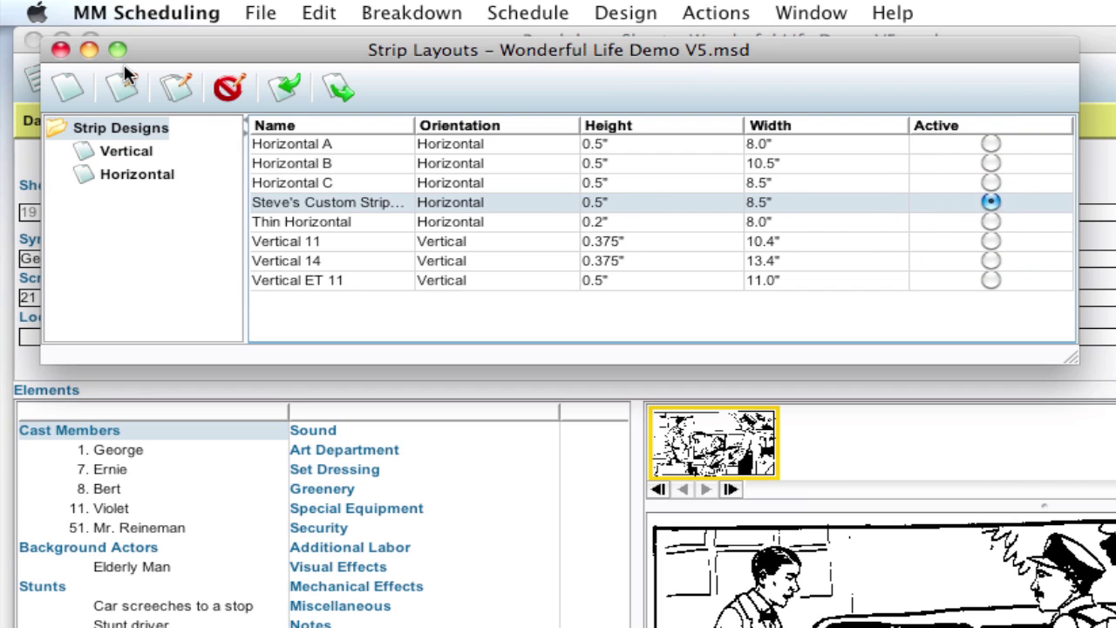
pyautogui.click(59, 50)
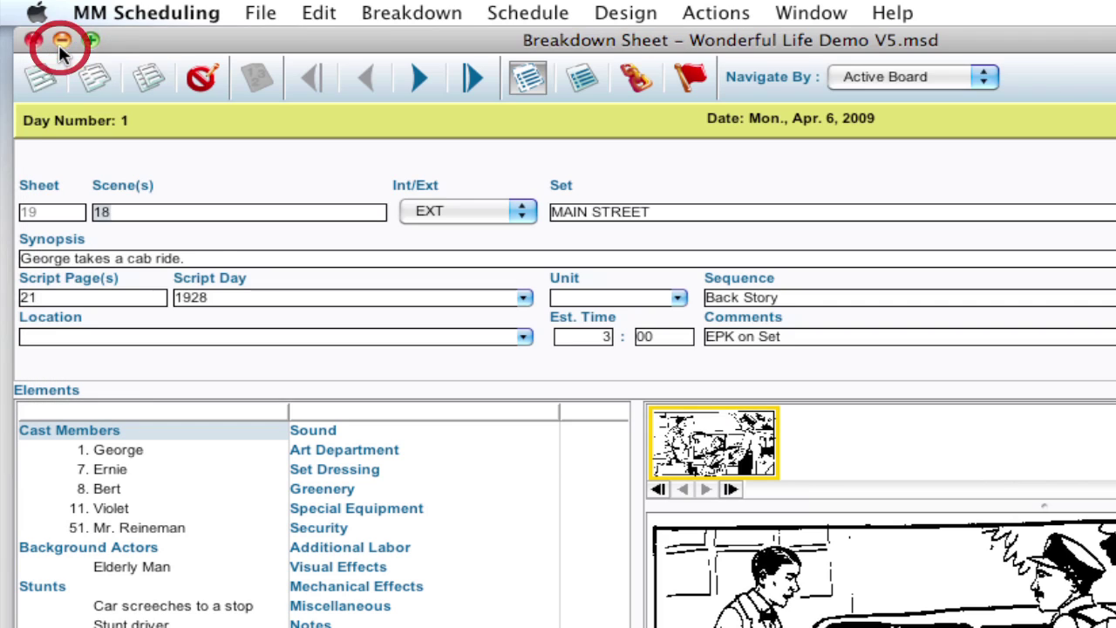
# Show the Actor Scenario stripboard, try Horizontal C, then return to Steve's Custom Strip Layout.
pyautogui.click(303, 129)
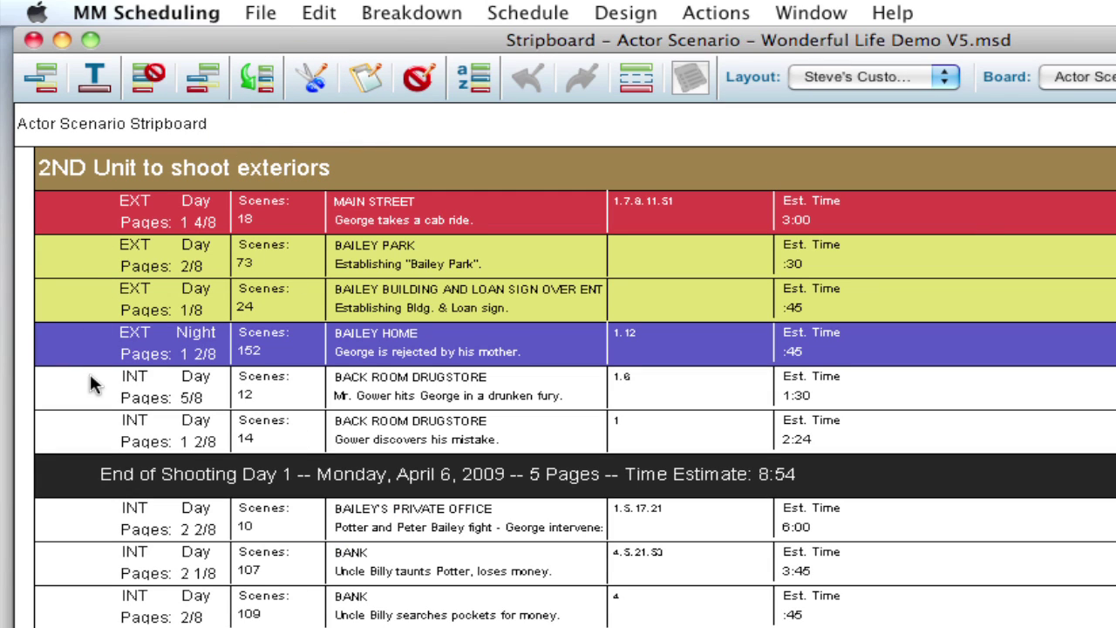
pyautogui.click(895, 76)
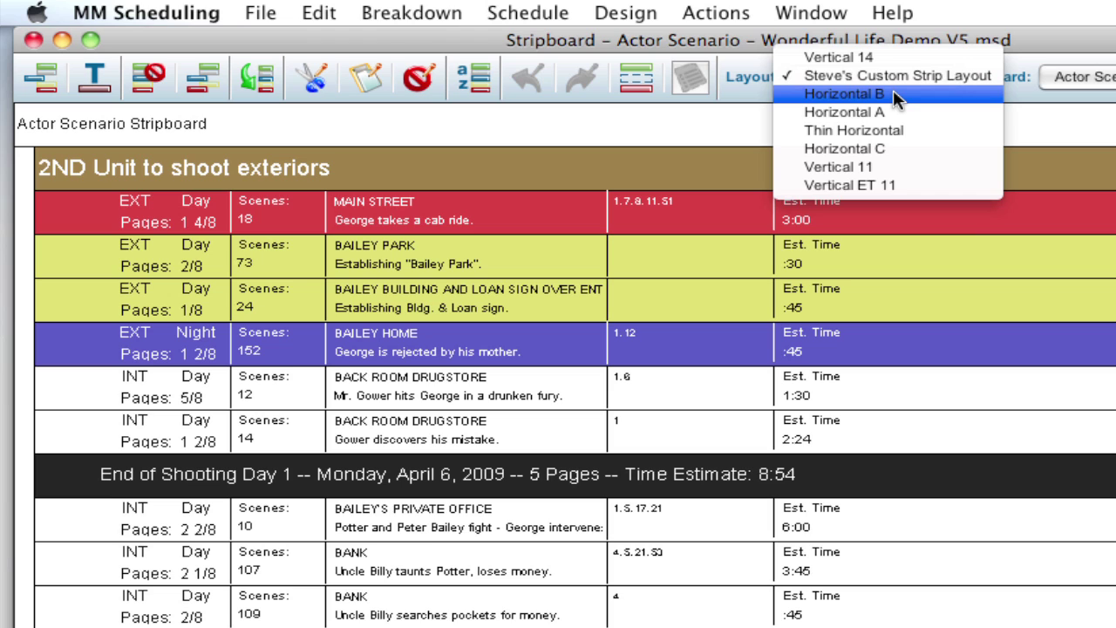
pyautogui.click(879, 152)
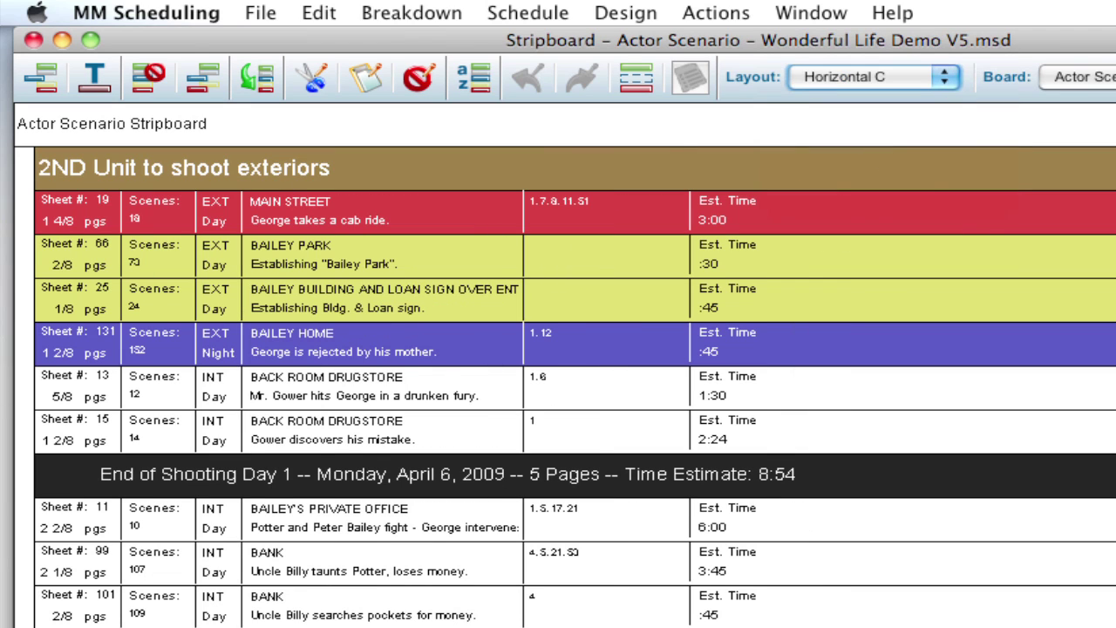
pyautogui.click(866, 75)
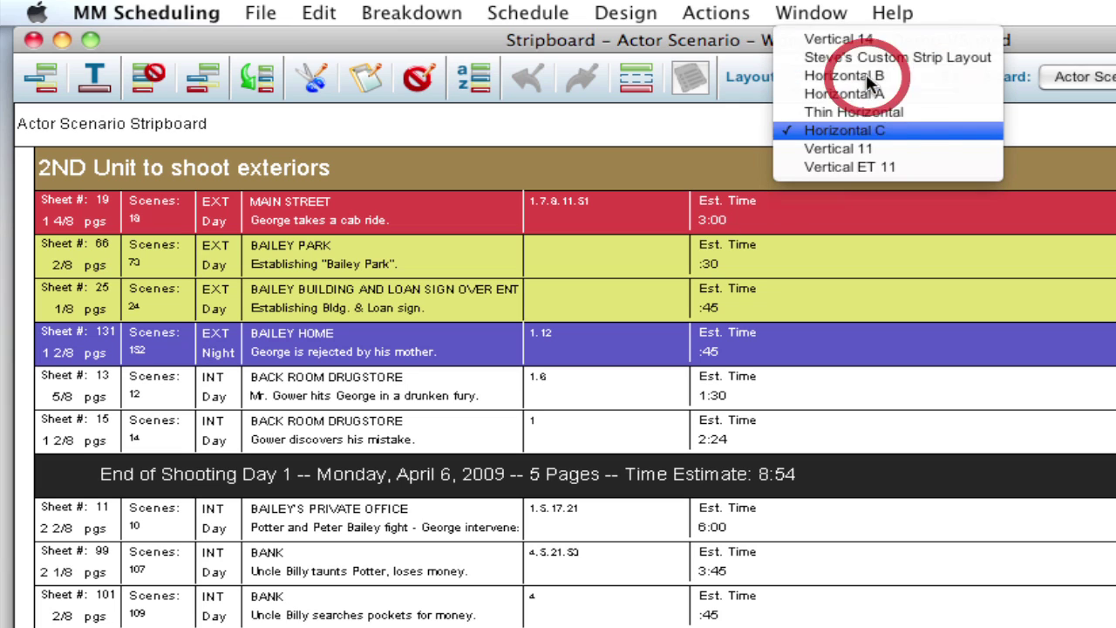
pyautogui.click(869, 56)
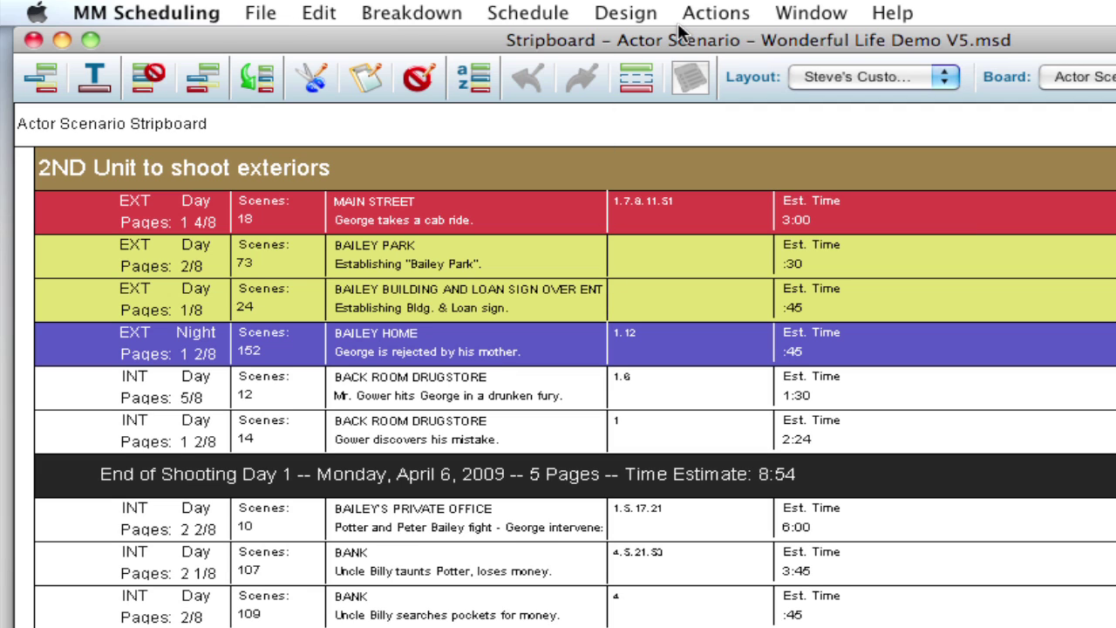
pyautogui.click(625, 13)
# Show the Report Layouts list with Extras By Day Report selected.
pyautogui.click(619, 109)
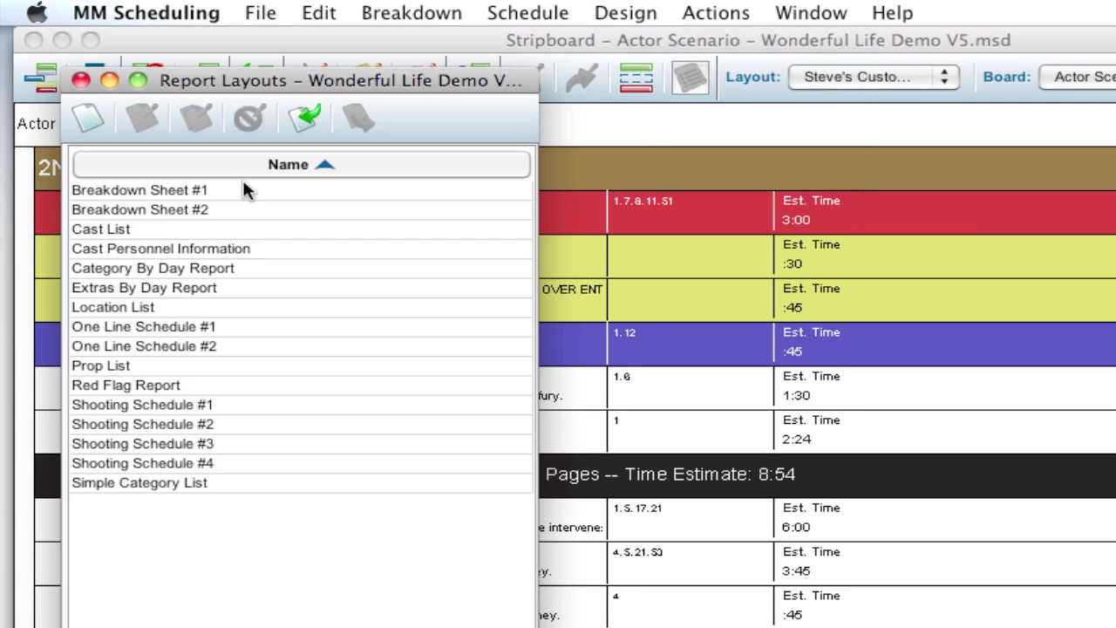
pyautogui.click(324, 289)
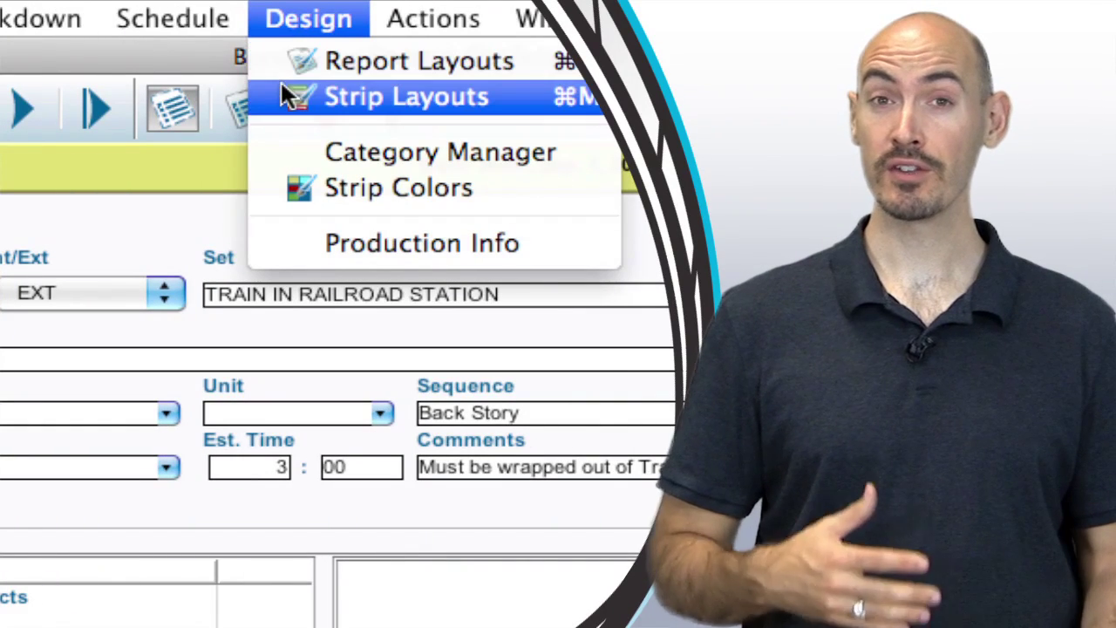
# Show the old schedule's Strip Layouts list with Steve's Custom Strip Layout selected.
pyautogui.click(278, 85)
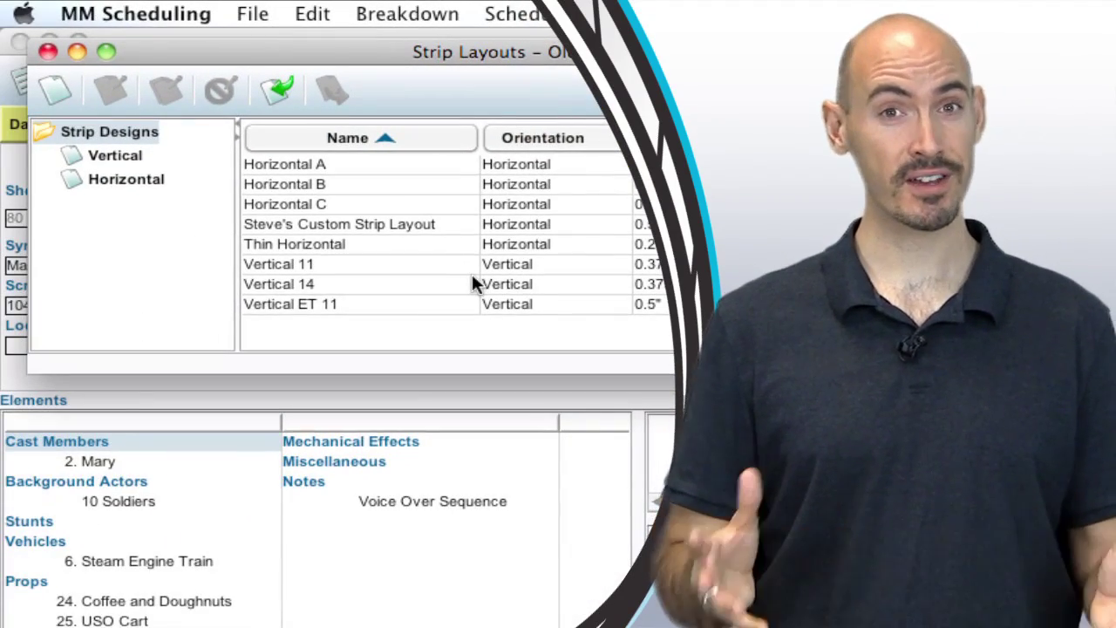
pyautogui.click(340, 225)
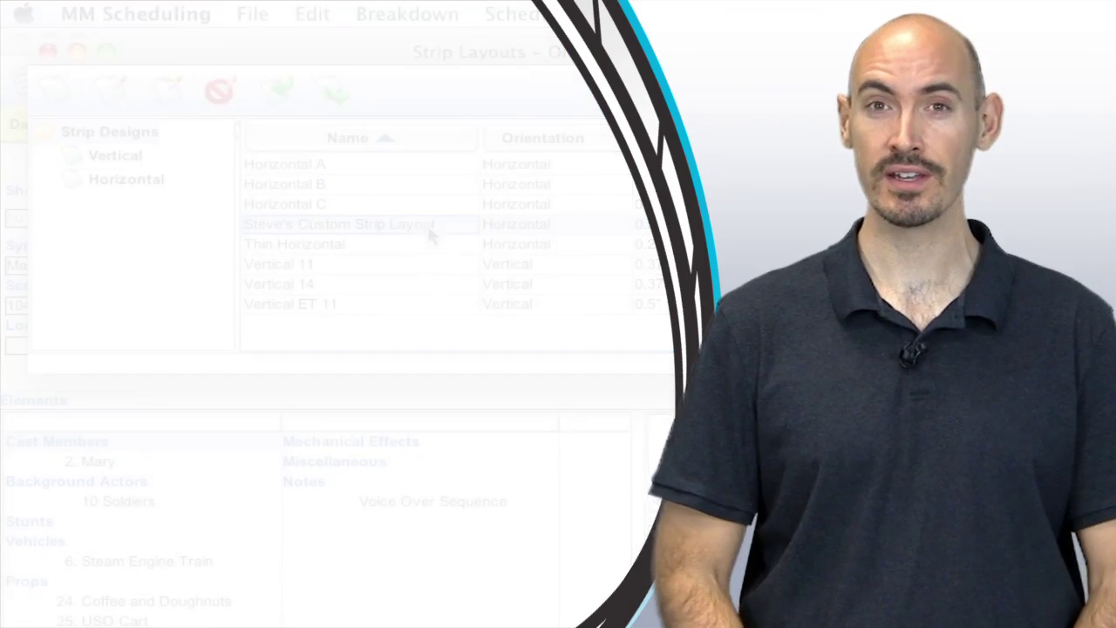